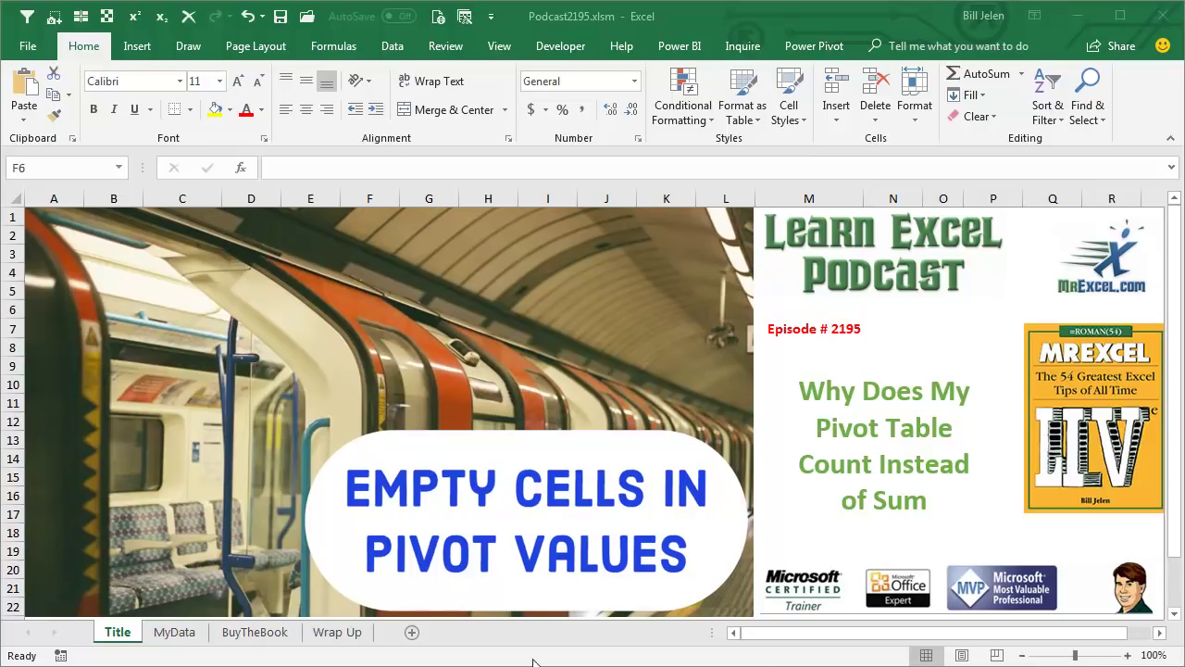
Step: Switch to the MyData sheet holding the sales table of reps, customers and revenue
{"action": "left_click", "coordinate": [175, 631]}
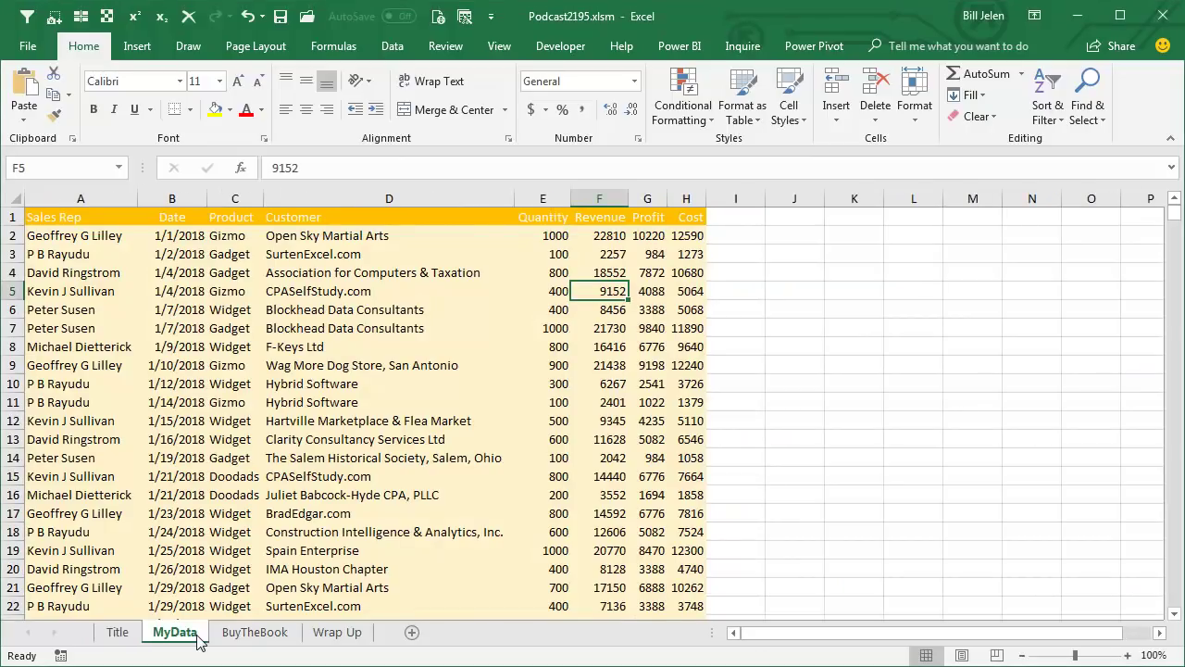
{"action": "left_click", "coordinate": [140, 50]}
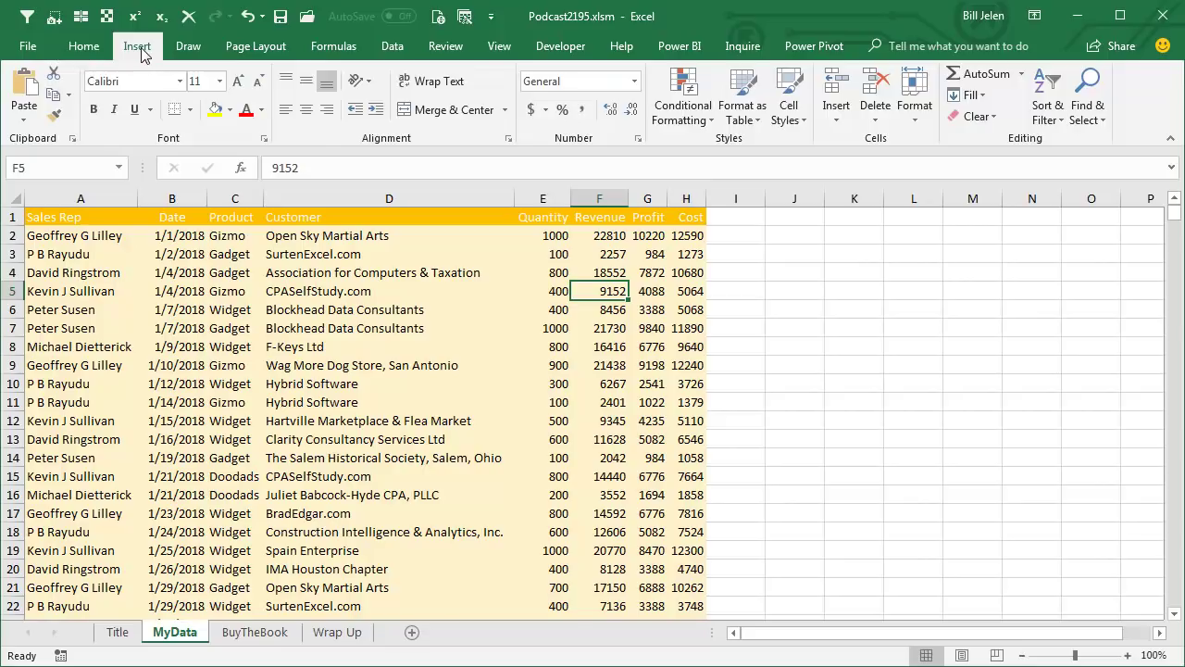
{"action": "left_click", "coordinate": [33, 88]}
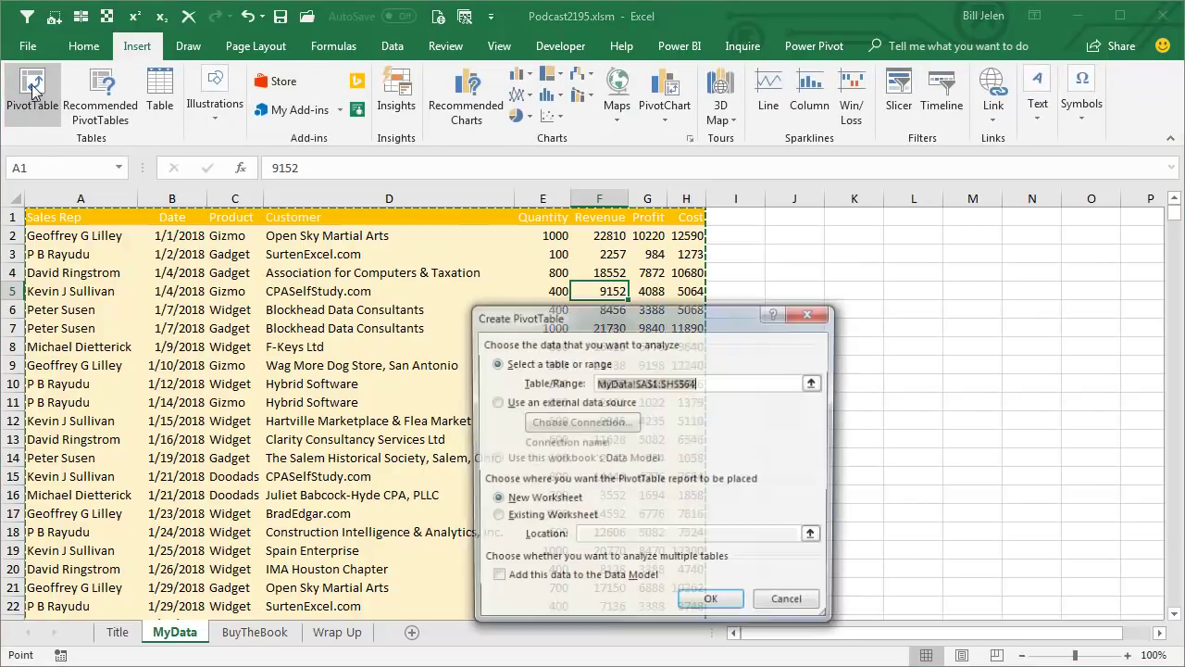
{"action": "left_click", "coordinate": [709, 598]}
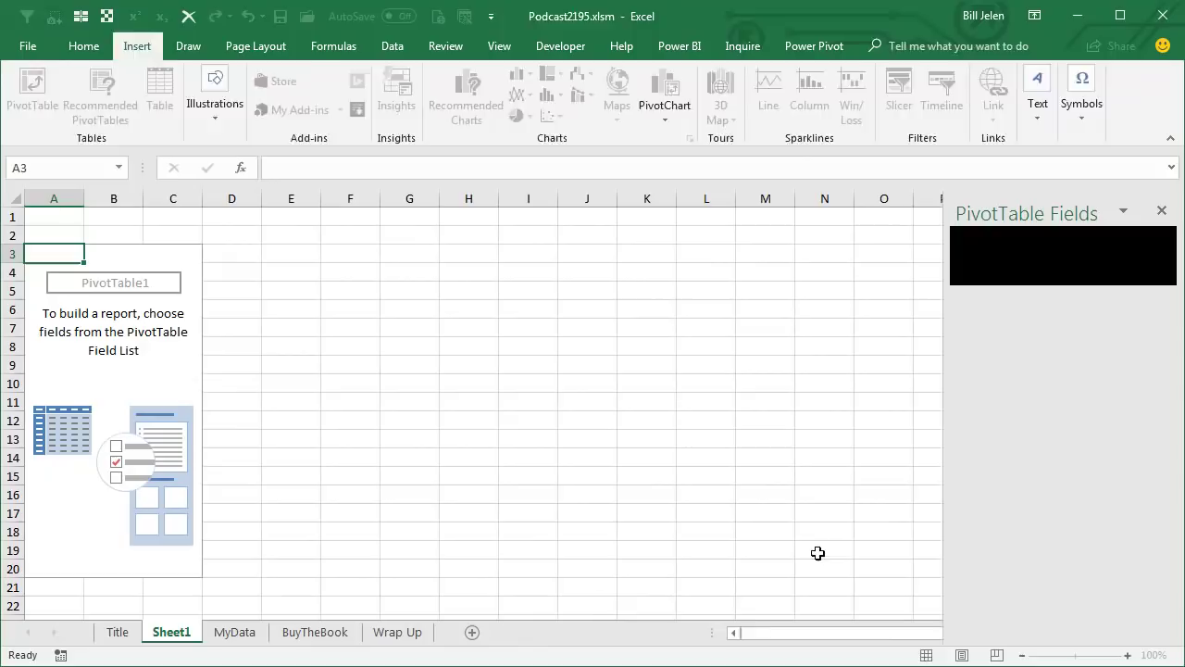
{"action": "left_click", "coordinate": [962, 362]}
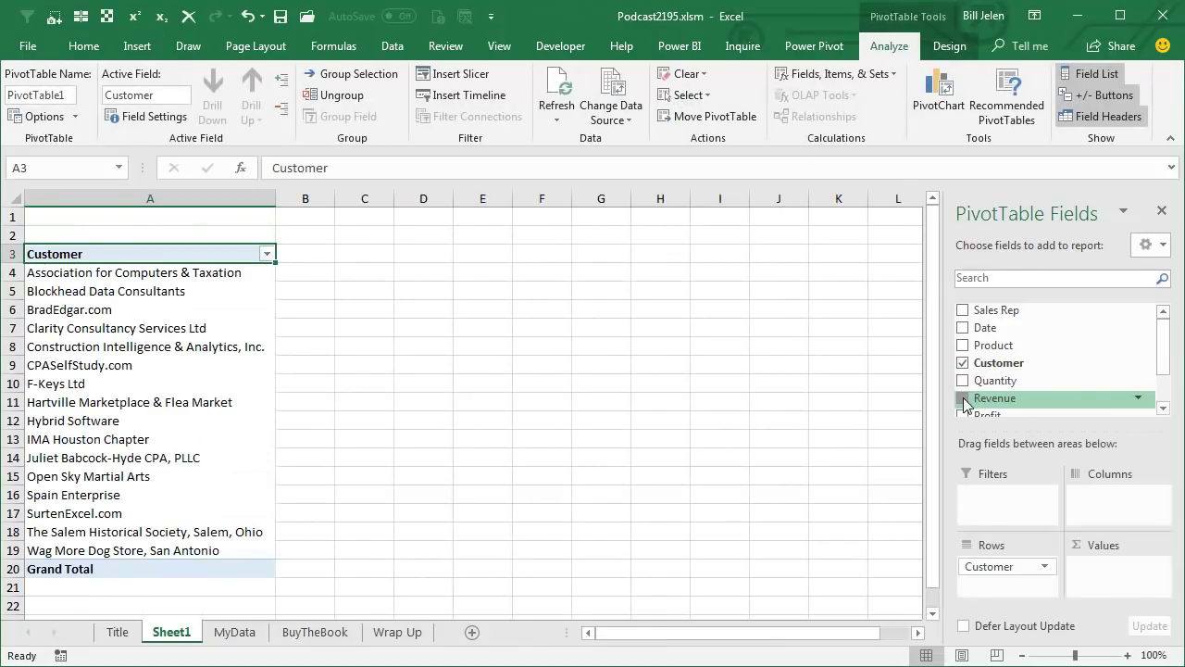
{"action": "left_click", "coordinate": [962, 398]}
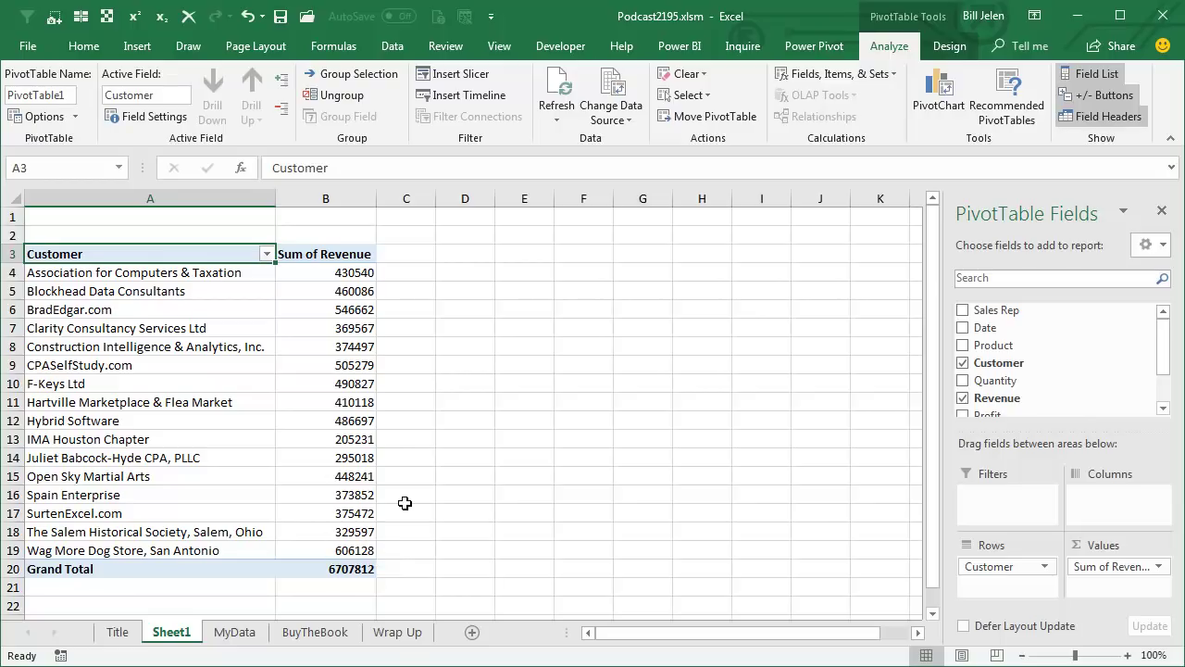
{"action": "right_click", "coordinate": [184, 641]}
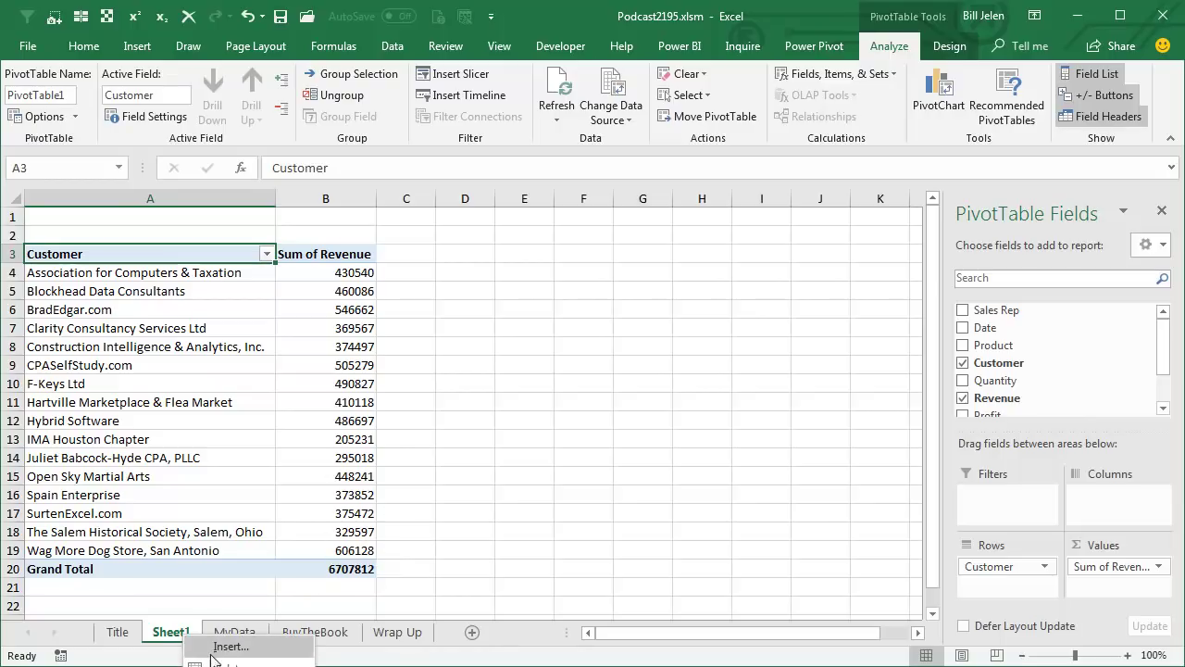
{"action": "left_click", "coordinate": [215, 661]}
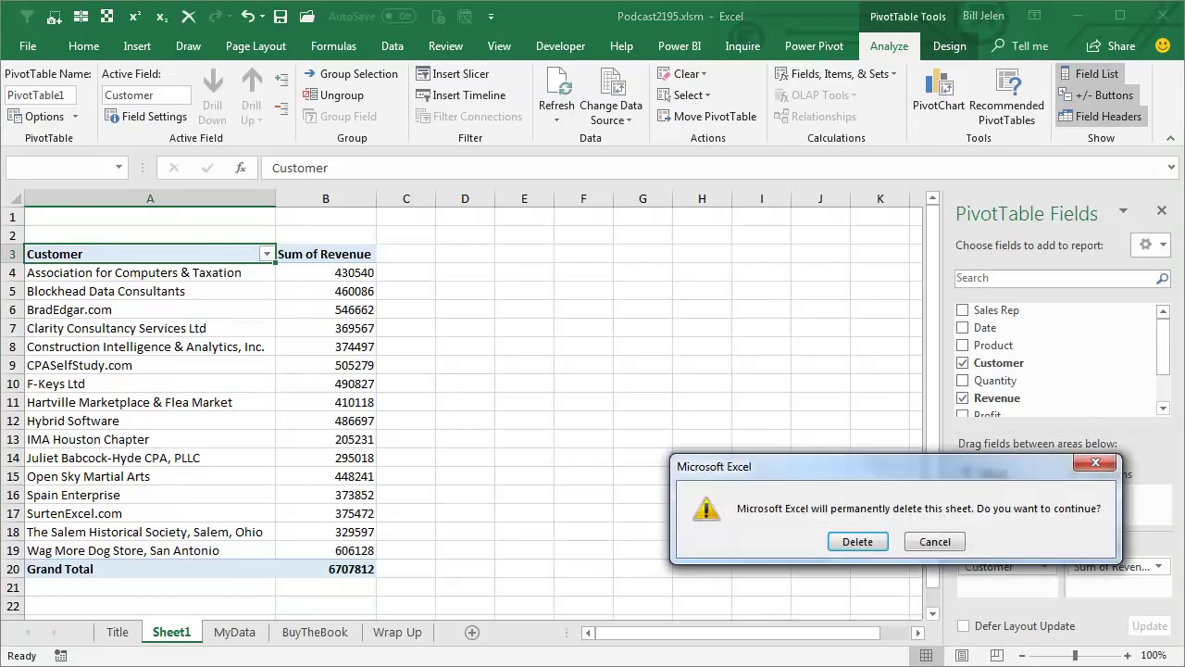
{"action": "left_click", "coordinate": [875, 545]}
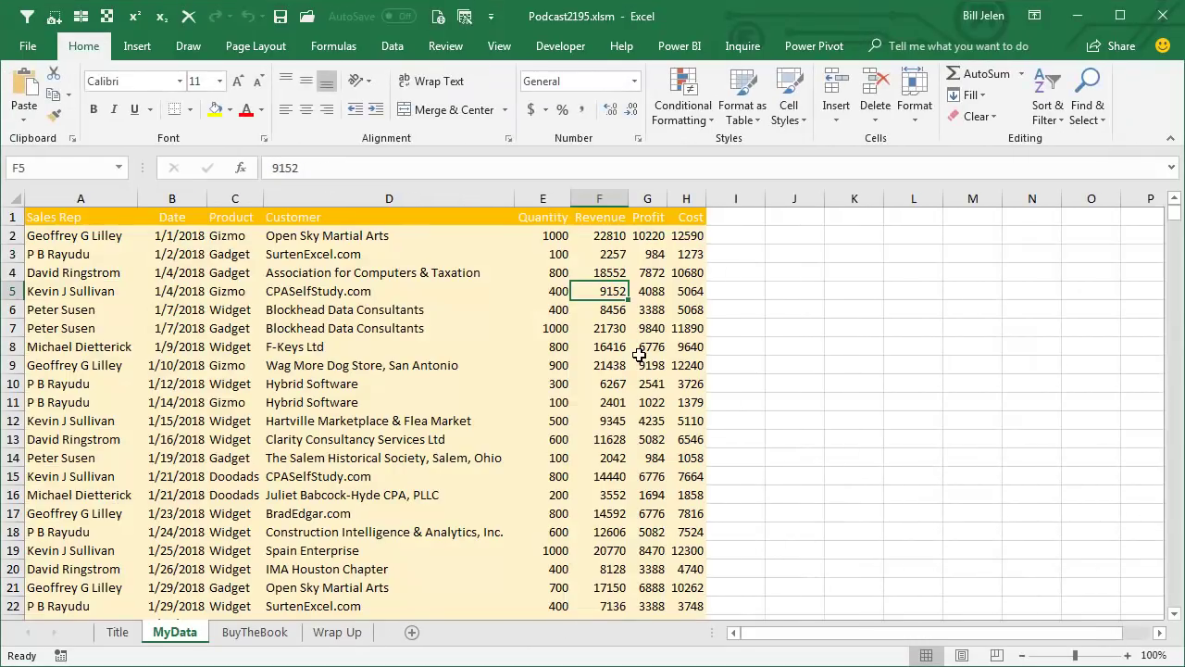
Step: Clear the Revenue values in F5 and F8, then select columns A through H
{"action": "key", "text": "Delete"}
{"action": "key", "text": "Down"}
{"action": "key", "text": "Down"}
{"action": "key", "text": "Down"}
{"action": "key", "text": "Delete"}
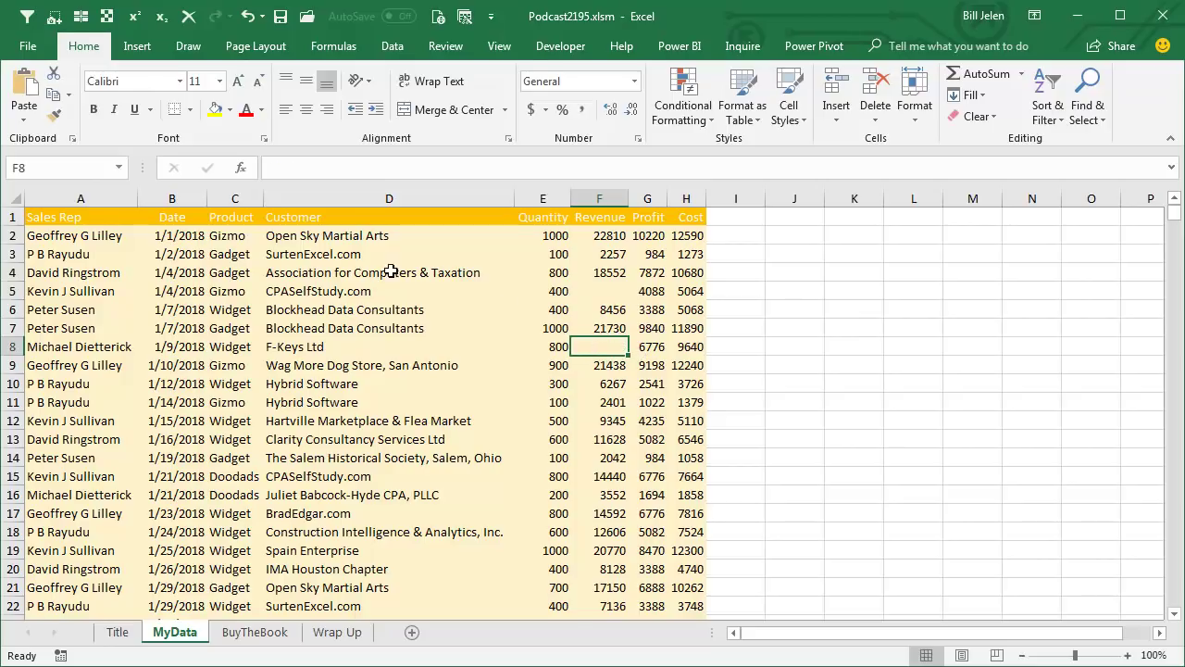
{"action": "left_click_drag", "start_coordinate": [80, 199], "coordinate": [681, 197]}
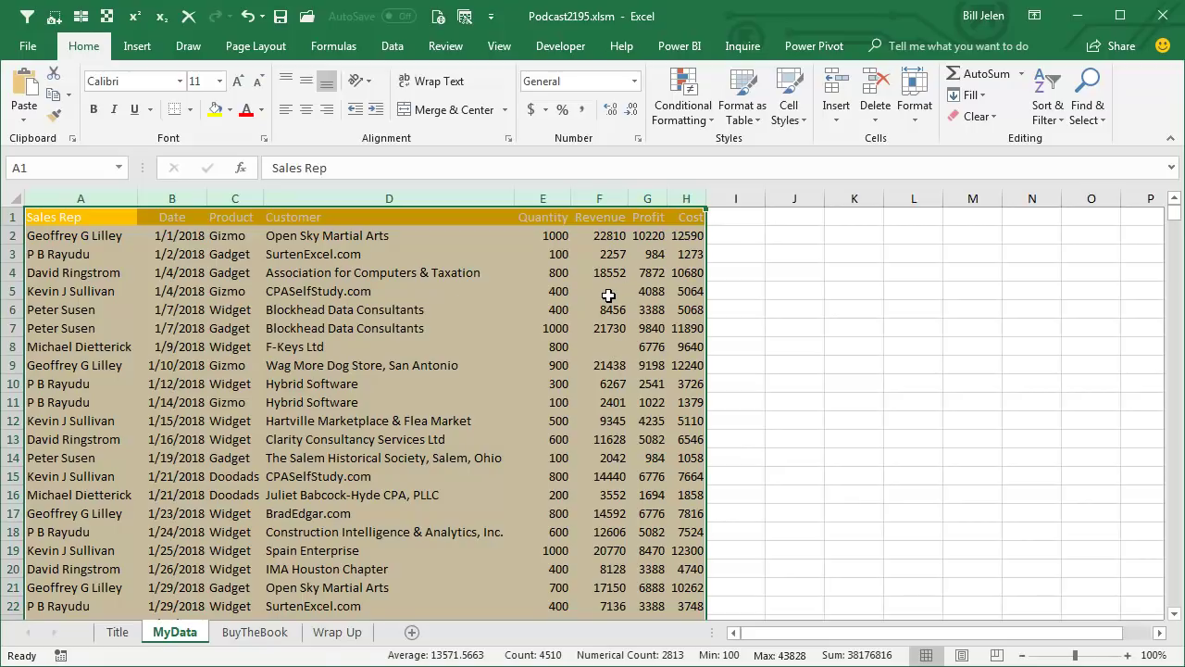
Step: Build a new-sheet pivot table listing each Customer with Sum of Revenue, totalling 6682244
{"action": "left_click", "coordinate": [395, 274]}
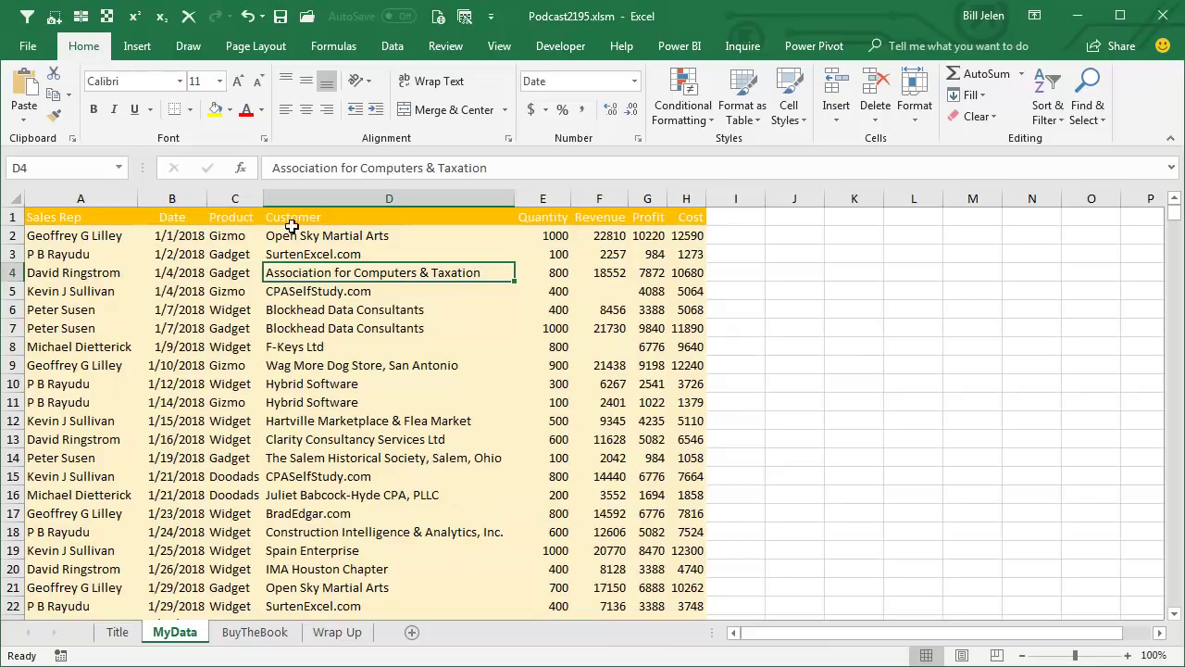
{"action": "left_click", "coordinate": [137, 46]}
{"action": "left_click", "coordinate": [40, 88]}
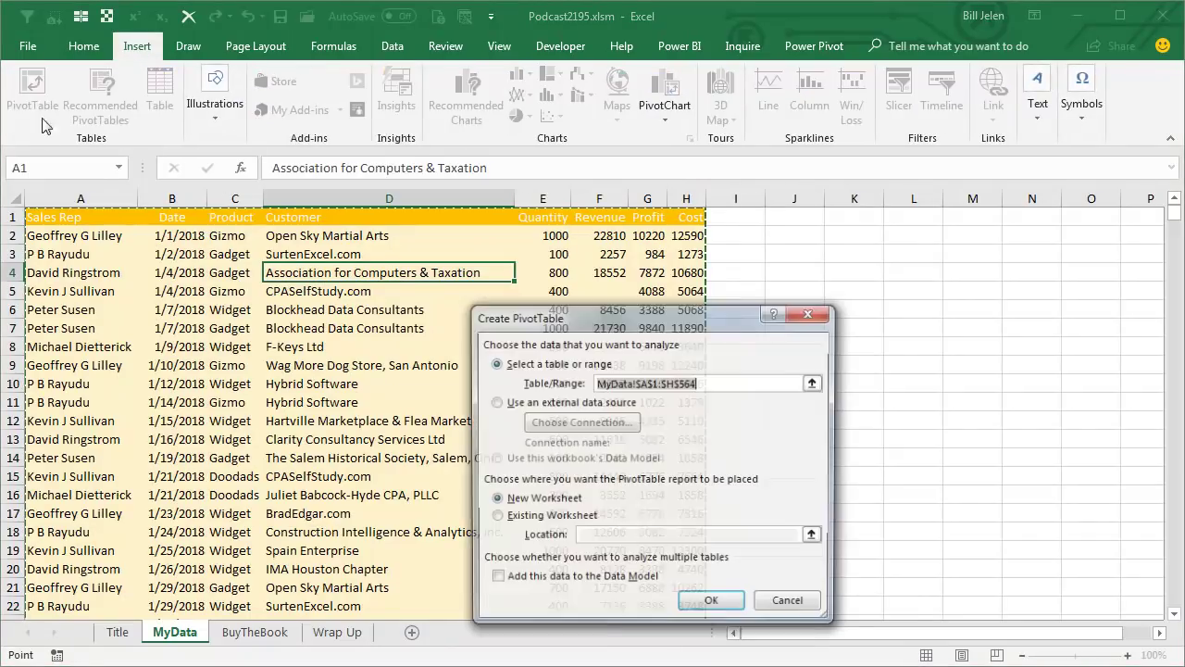
{"action": "left_click", "coordinate": [715, 609]}
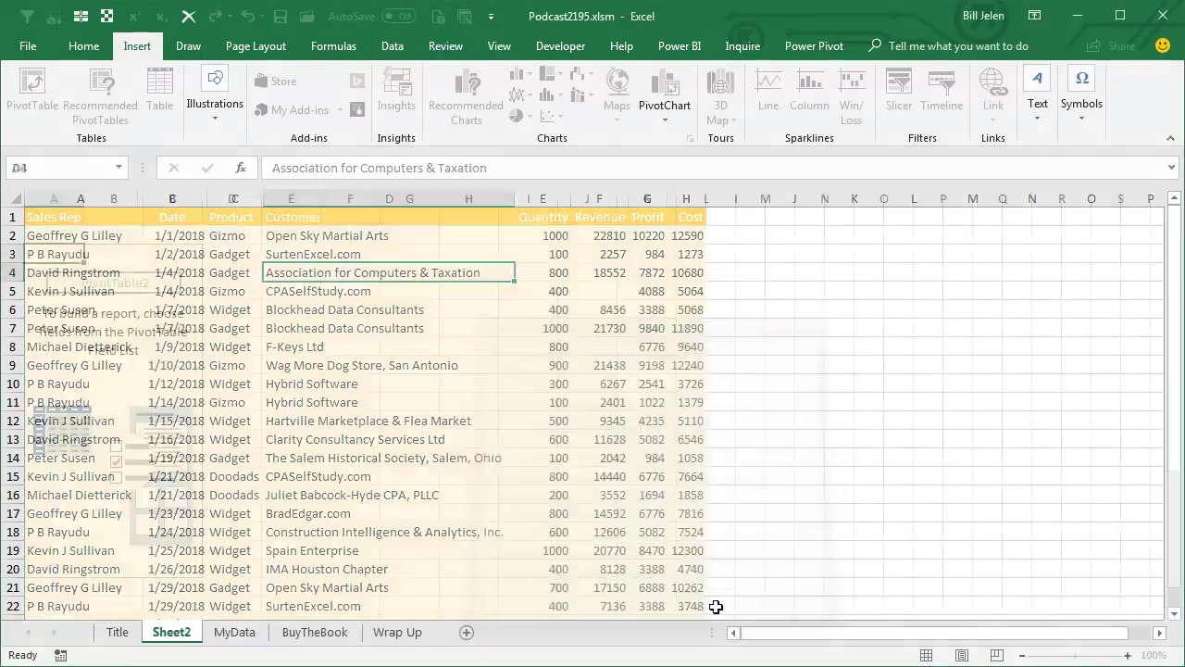
{"action": "left_click", "coordinate": [963, 364]}
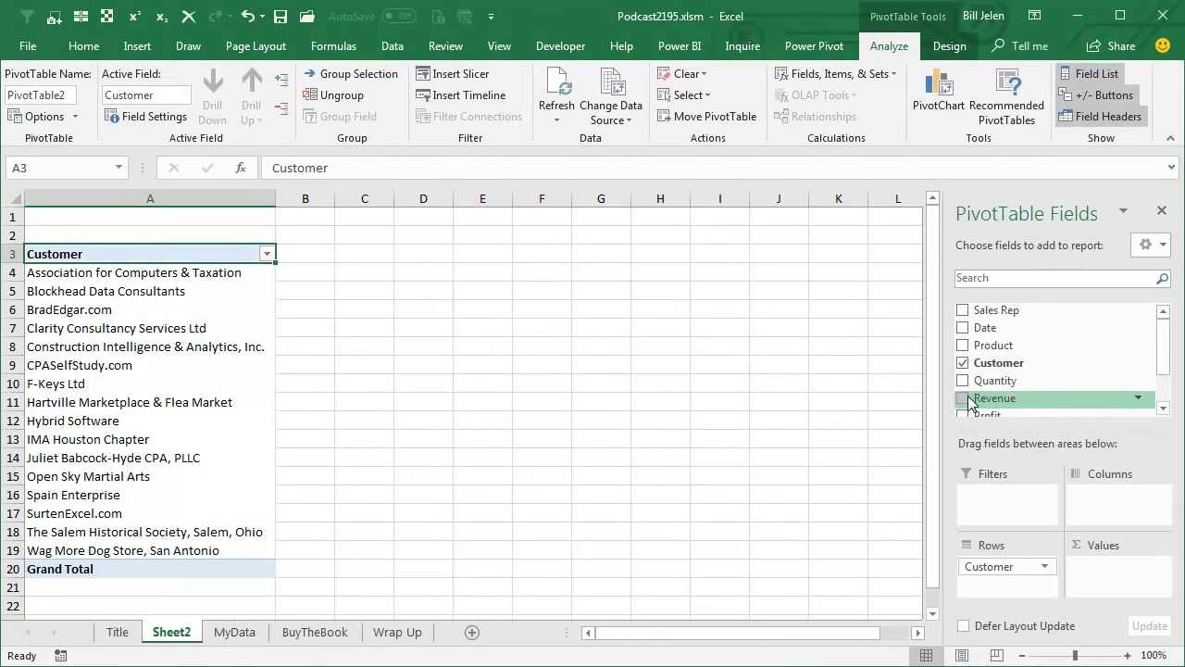
{"action": "left_click_drag", "start_coordinate": [970, 400], "coordinate": [1111, 576]}
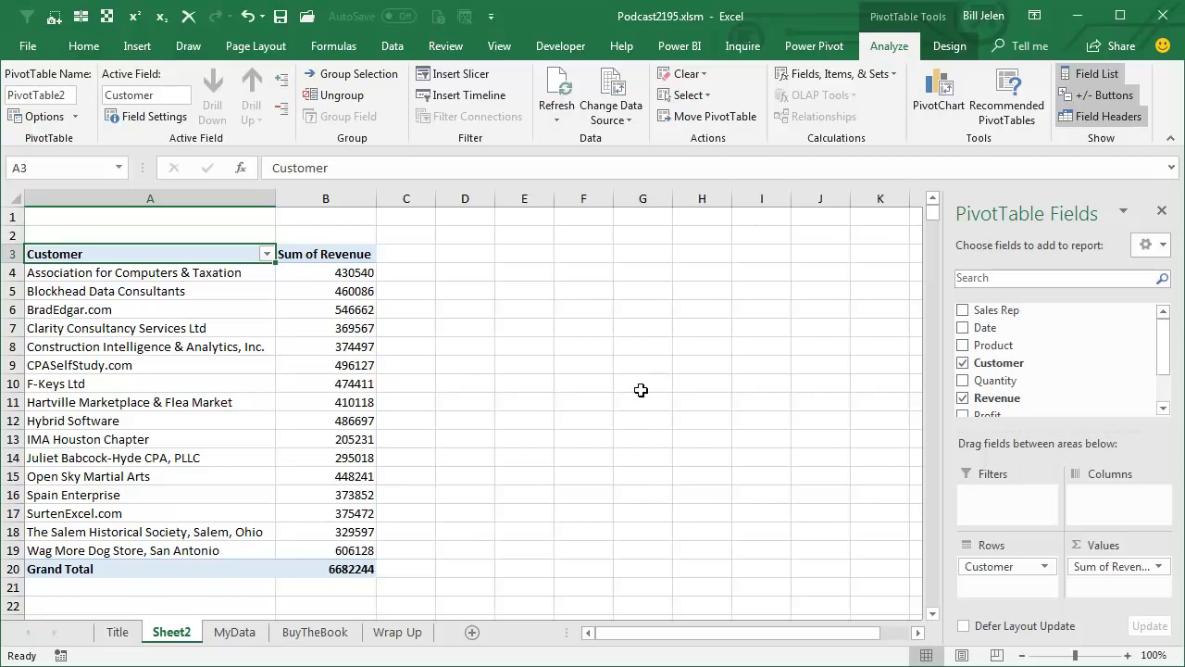
{"action": "left_click", "coordinate": [34, 45]}
{"action": "left_click", "coordinate": [62, 559]}
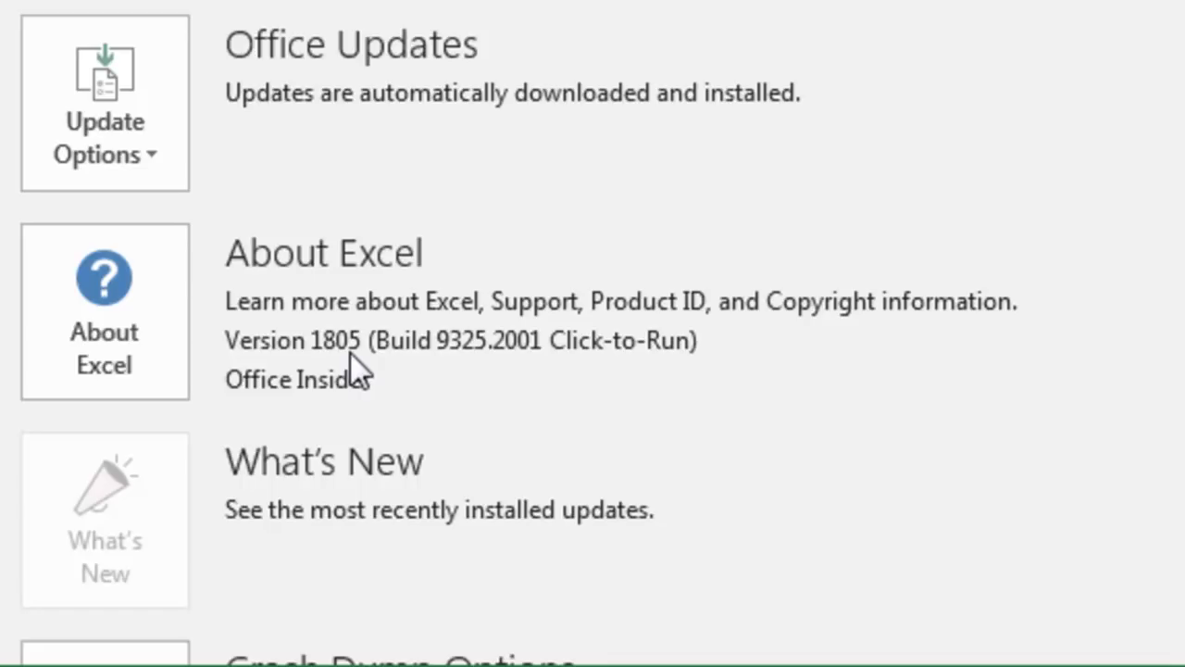
{"action": "left_click", "coordinate": [17, 46]}
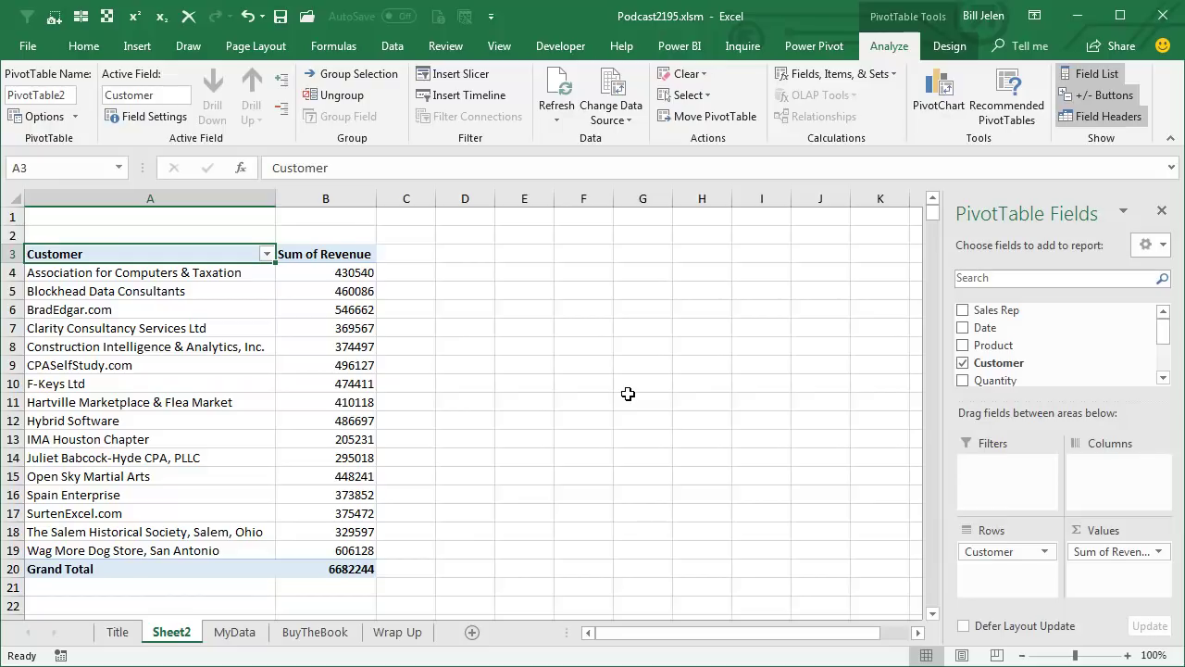
Step: Delete Sheet2 with its pivot table and select columns A–H on MyData
{"action": "left_click", "coordinate": [234, 631]}
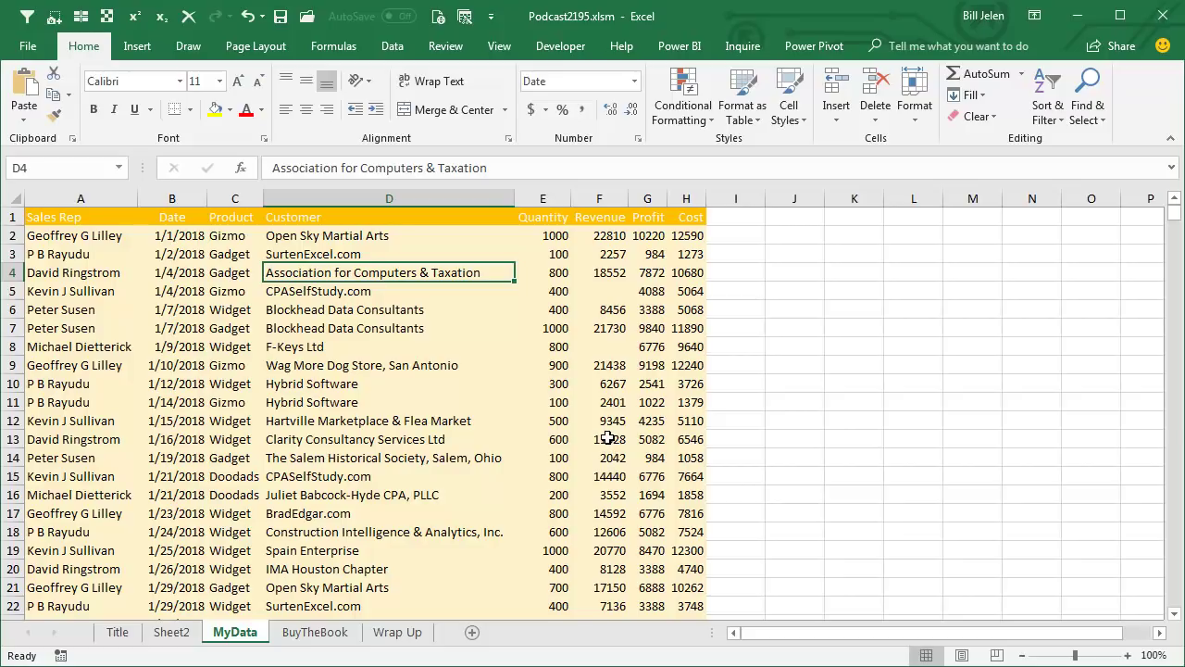
{"action": "left_click", "coordinate": [167, 633]}
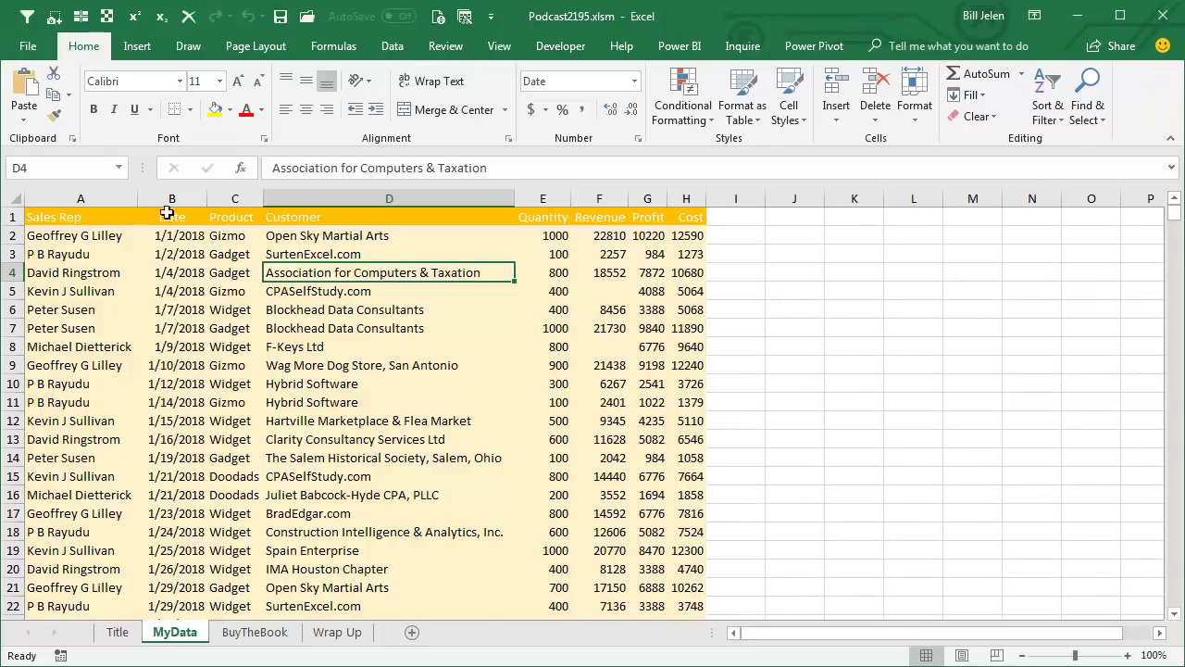
{"action": "left_click_drag", "start_coordinate": [80, 198], "coordinate": [694, 193]}
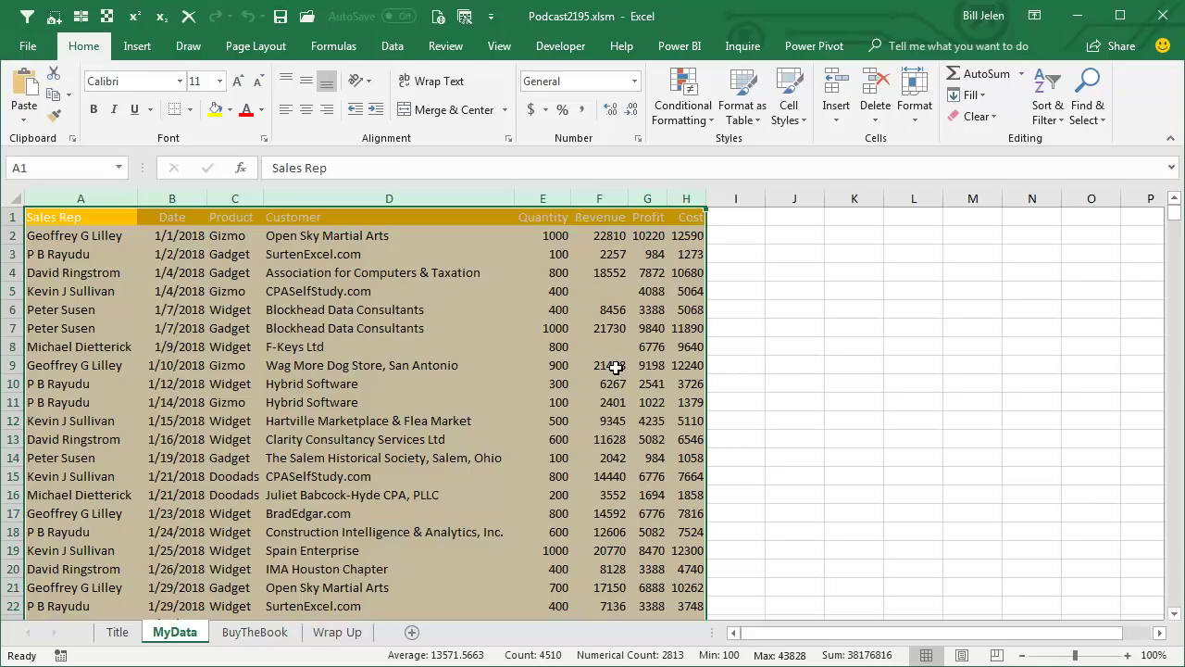
{"action": "left_click", "coordinate": [137, 53]}
{"action": "left_click", "coordinate": [33, 93]}
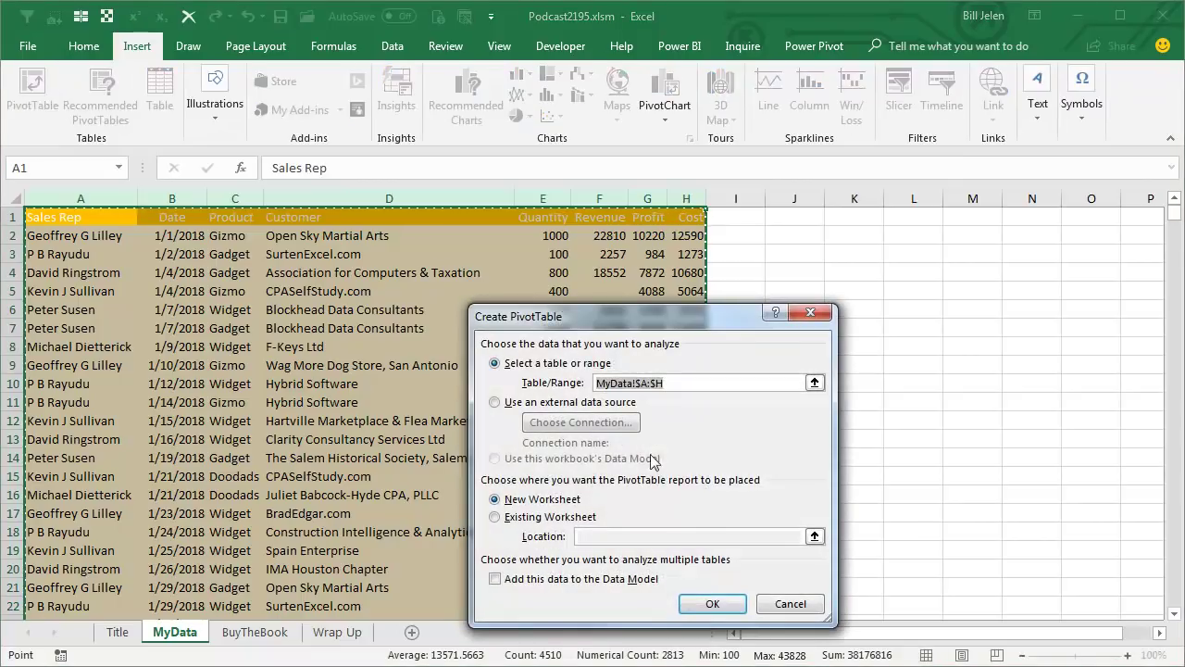
{"action": "left_click", "coordinate": [713, 603]}
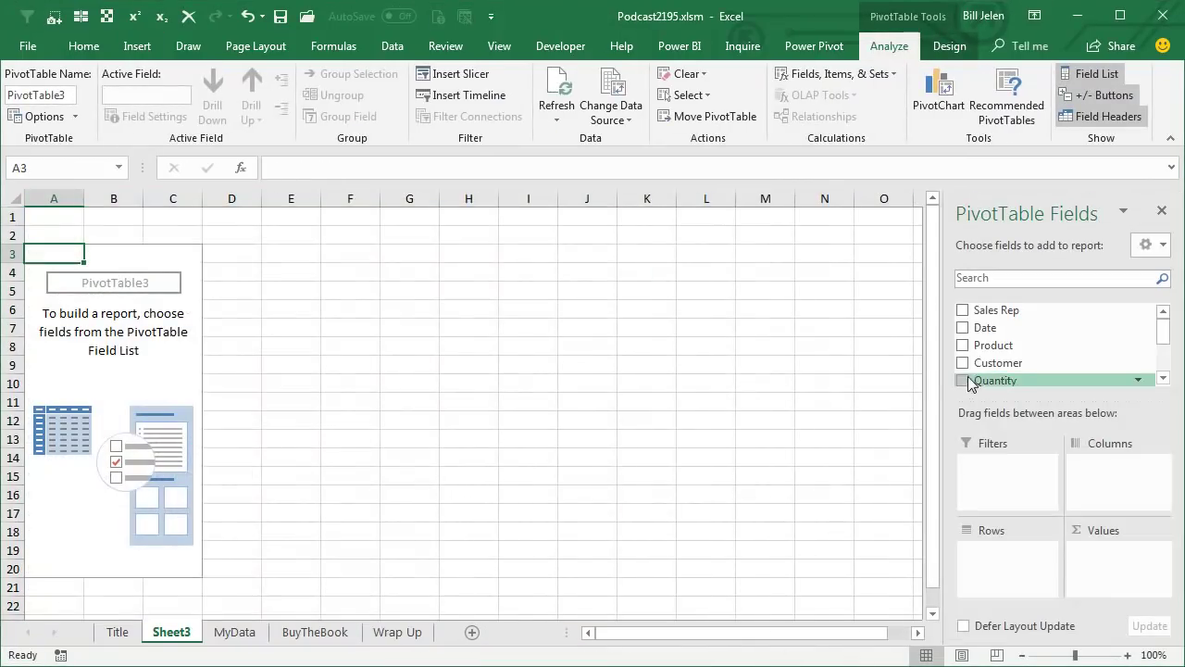
{"action": "left_click", "coordinate": [963, 363]}
{"action": "scroll", "coordinate": [1064, 351], "scroll_direction": "down", "scroll_amount": 1}
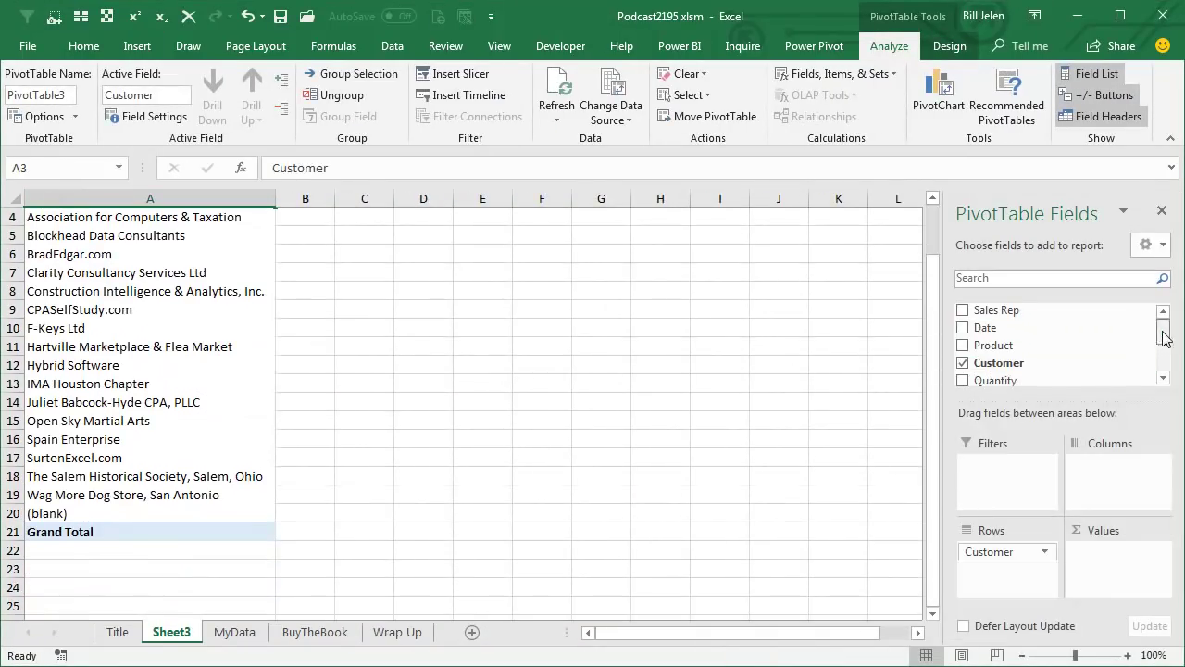
{"action": "left_click", "coordinate": [963, 371]}
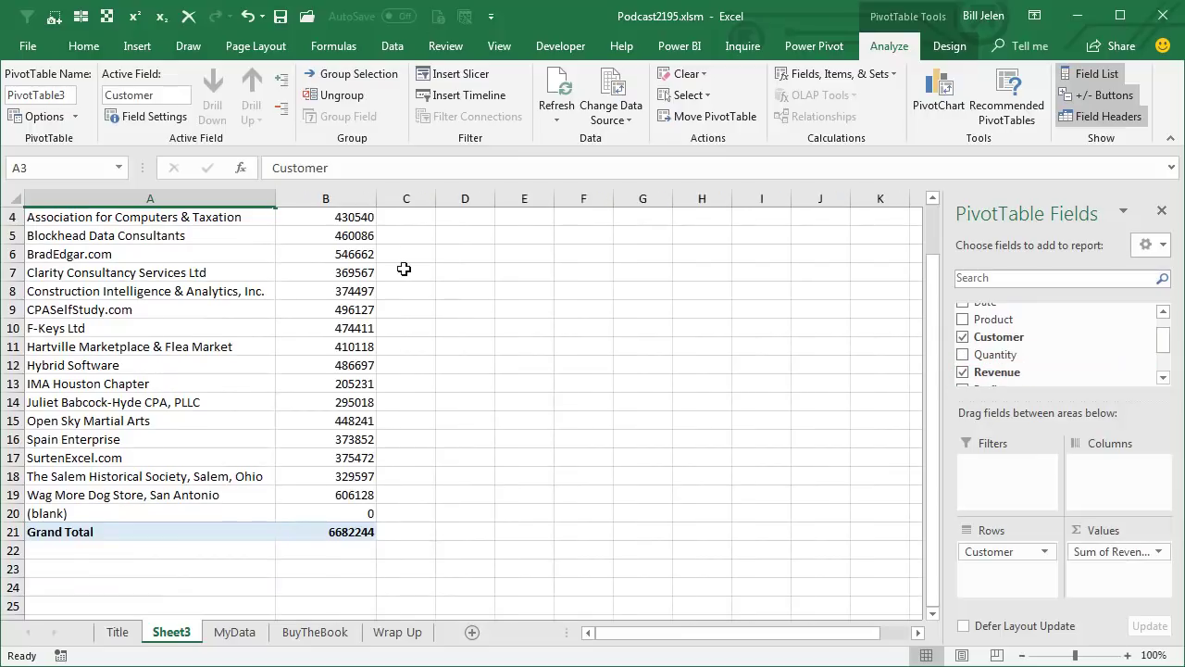
{"action": "scroll", "coordinate": [387, 365], "scroll_direction": "up", "scroll_amount": 1}
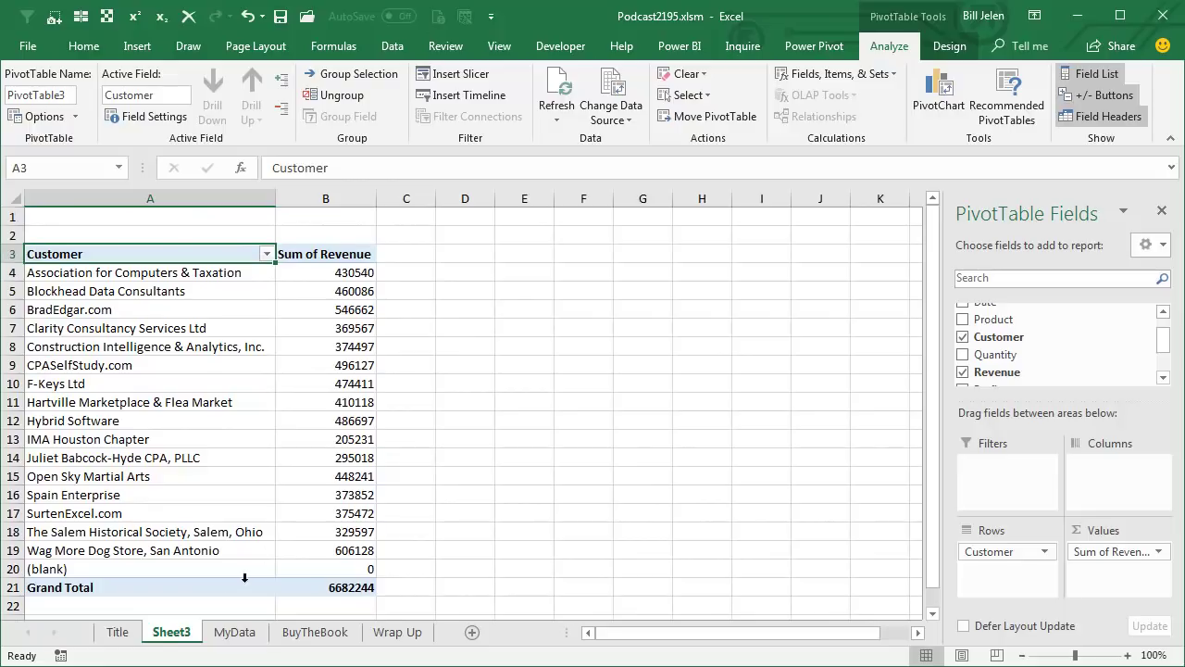
{"action": "right_click", "coordinate": [184, 633]}
{"action": "left_click", "coordinate": [222, 662]}
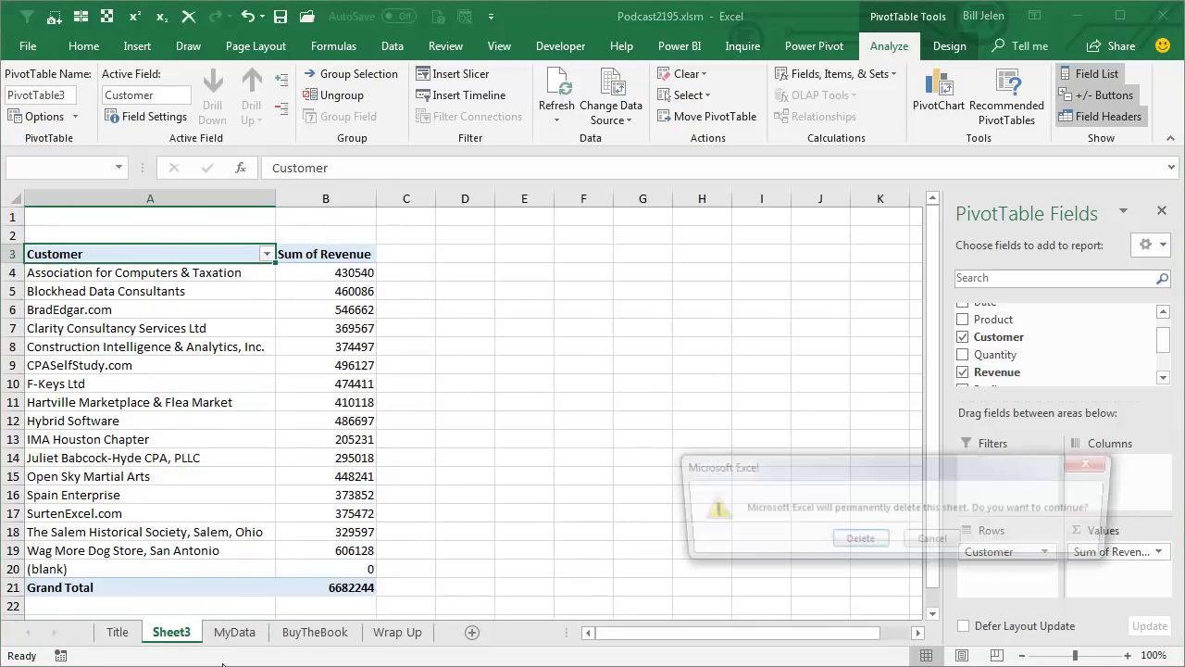
{"action": "left_click", "coordinate": [860, 538]}
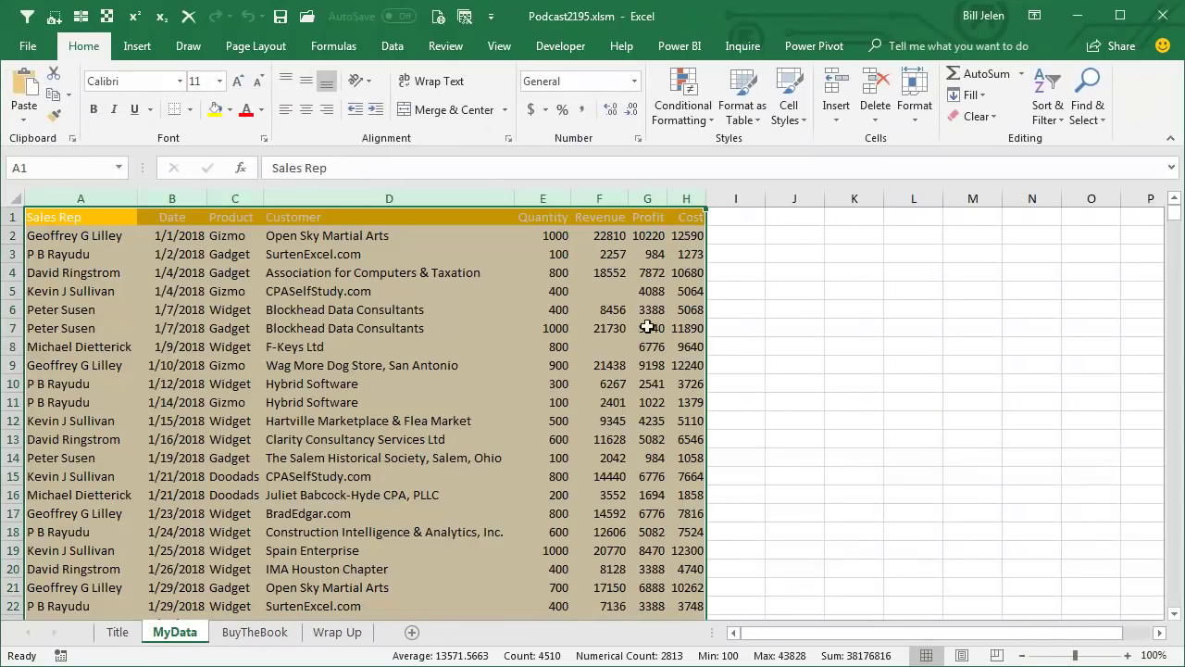
Step: Empty Revenue cells F12 (9345) and F15 (14440), then select a cell in the sales data
{"action": "left_click", "coordinate": [603, 417]}
{"action": "key", "text": "Delete"}
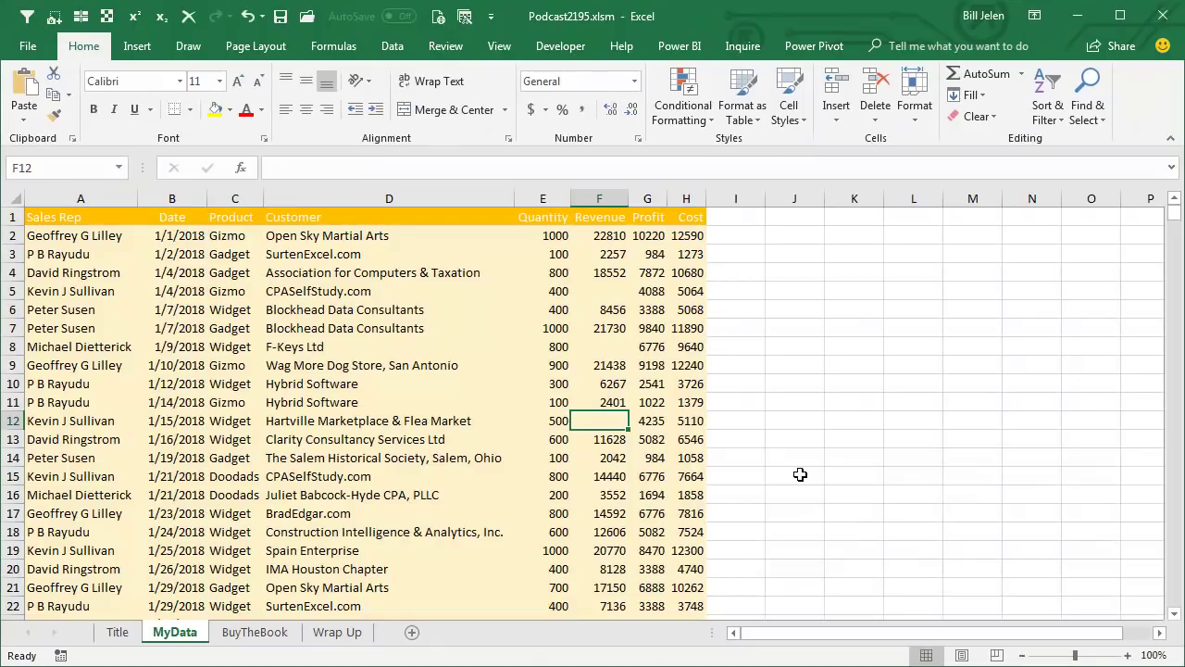
{"action": "key", "text": "Down"}
{"action": "key", "text": "Down"}
{"action": "key", "text": "Down"}
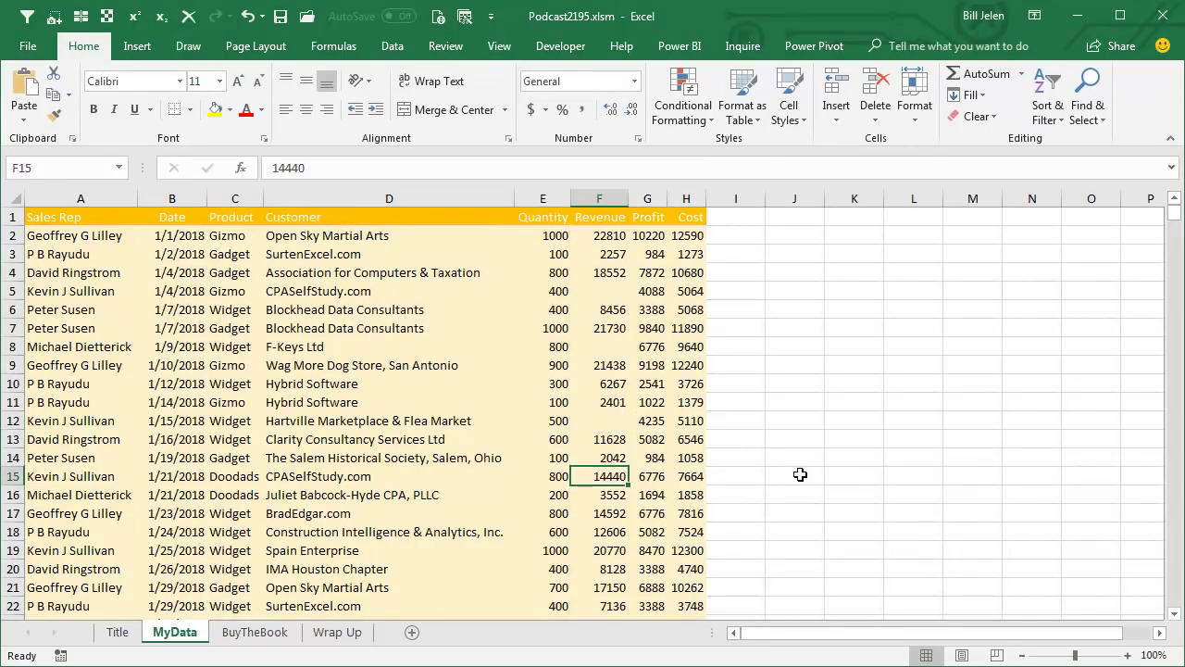
{"action": "key", "text": "BackSpace"}
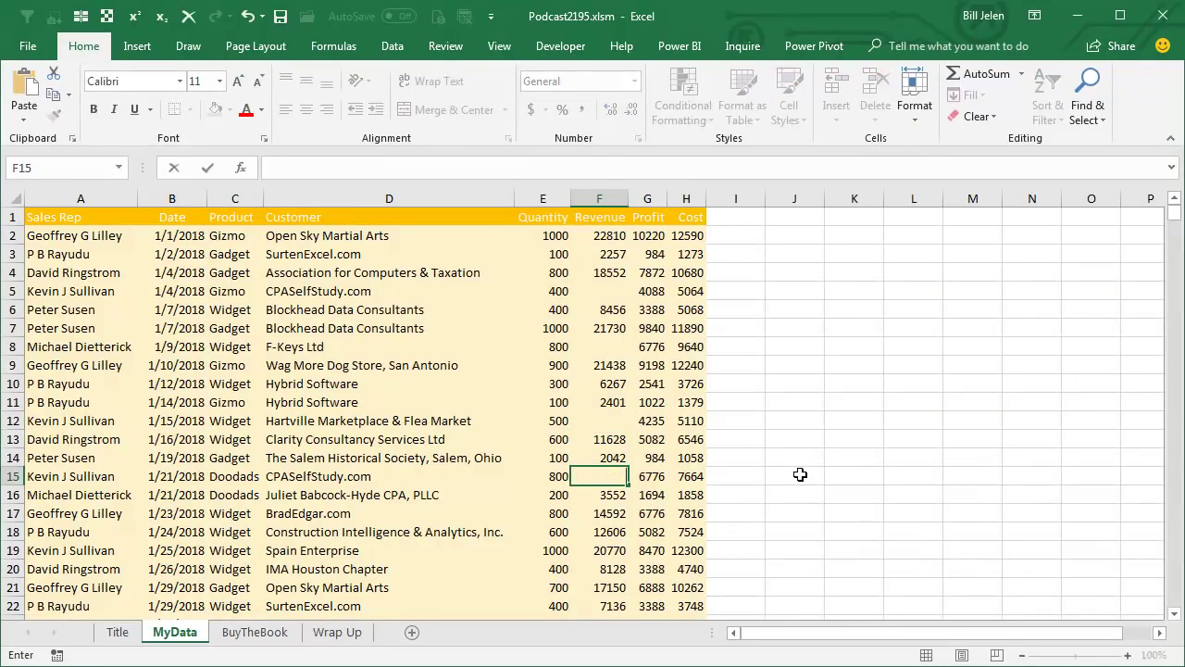
{"action": "key", "text": "Return"}
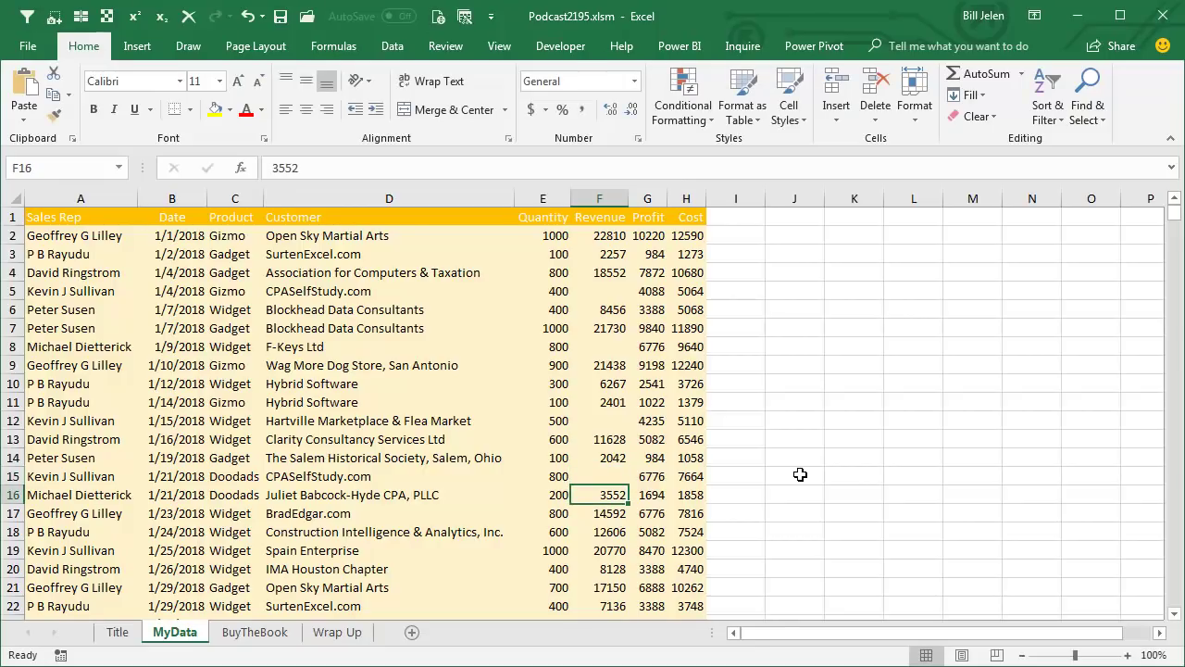
{"action": "left_click", "coordinate": [275, 328]}
Step: Build a new-sheet pivot of Customers with Revenue in Values, giving Count of Revenue (total 560)
{"action": "left_click", "coordinate": [137, 46]}
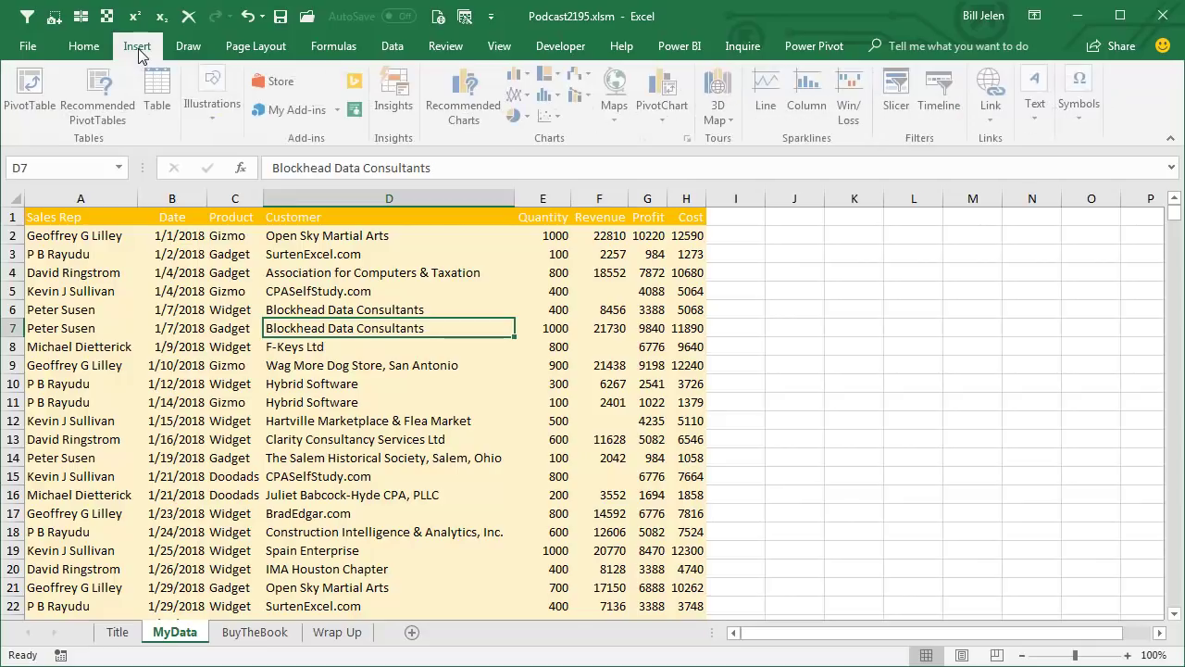
{"action": "left_click", "coordinate": [37, 85]}
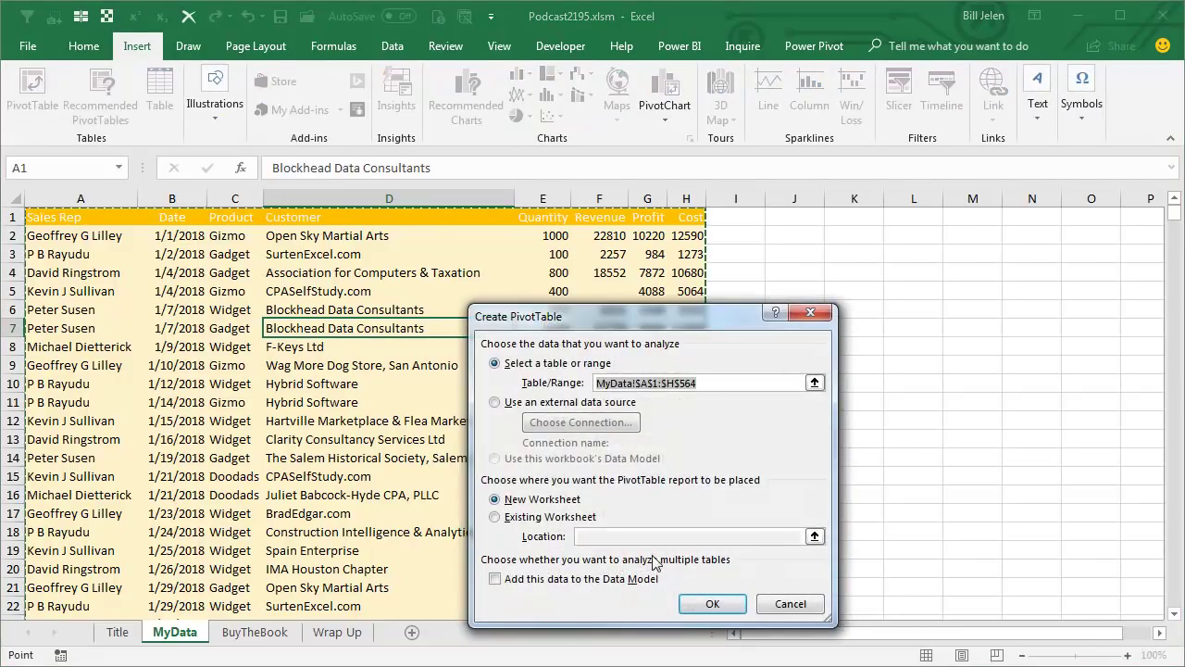
{"action": "left_click", "coordinate": [692, 602]}
{"action": "left_click", "coordinate": [962, 362]}
{"action": "left_click_drag", "start_coordinate": [1164, 338], "coordinate": [1162, 343]}
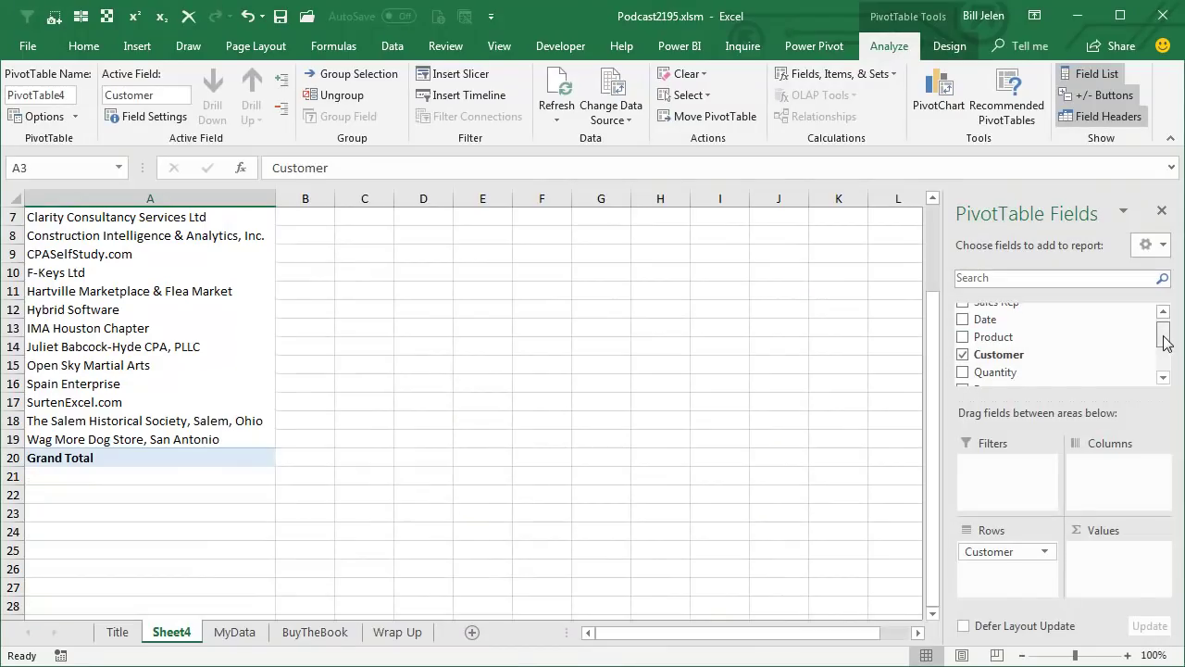
{"action": "left_click", "coordinate": [964, 386]}
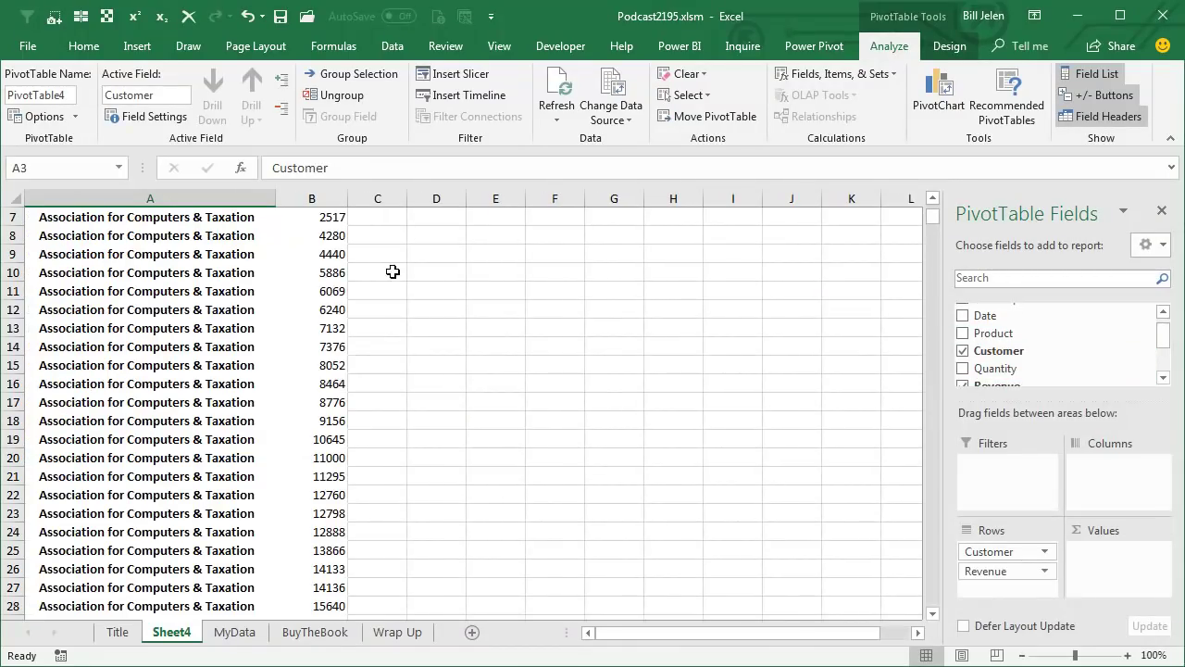
{"action": "left_click_drag", "start_coordinate": [976, 572], "coordinate": [1148, 576]}
{"action": "scroll", "coordinate": [622, 422], "scroll_direction": "up", "scroll_amount": 2}
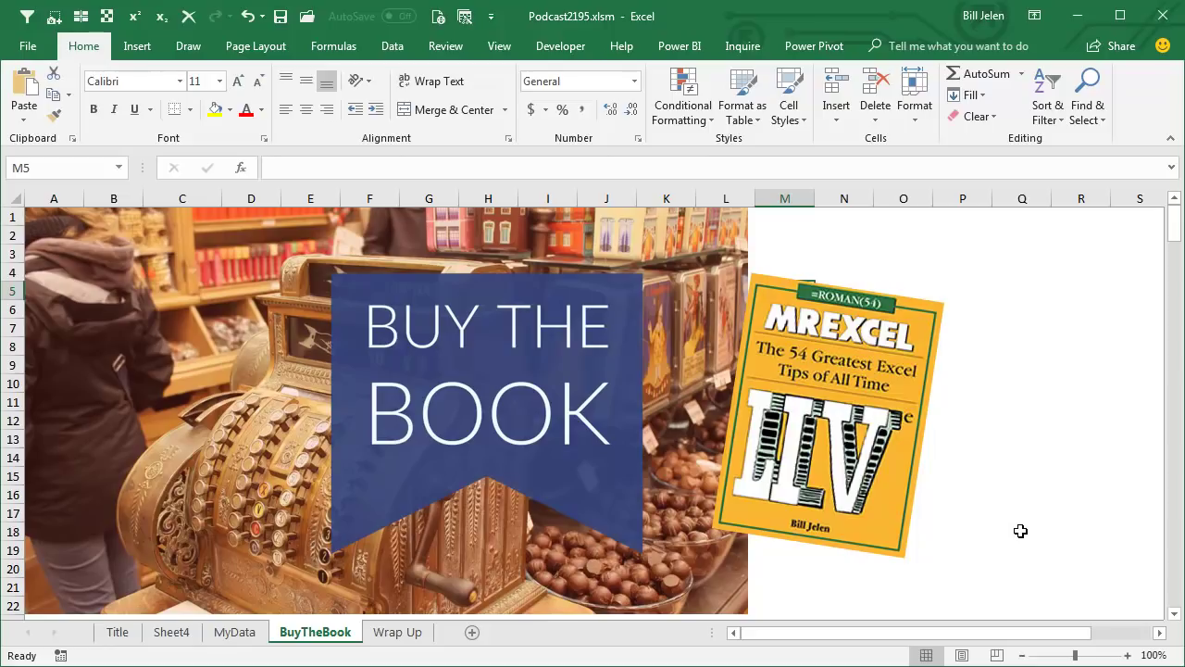
Step: Move to the Wrap Up sheet summarizing the episode's empty-cell topic
{"action": "key", "text": "ctrl+Page_Down"}
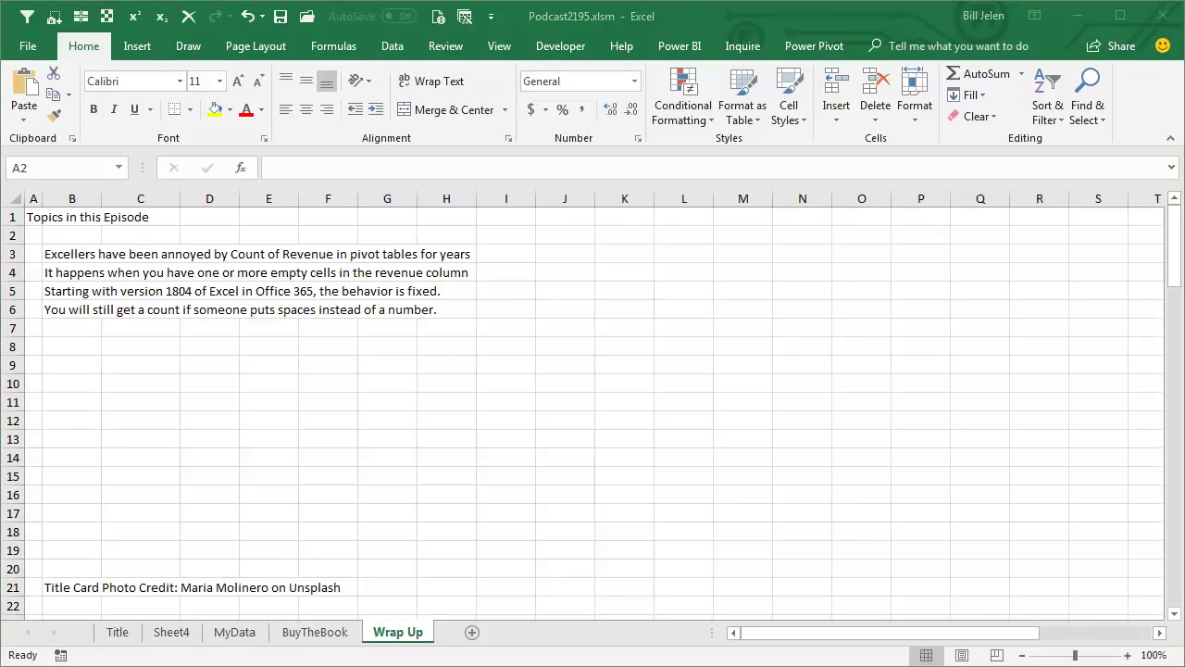